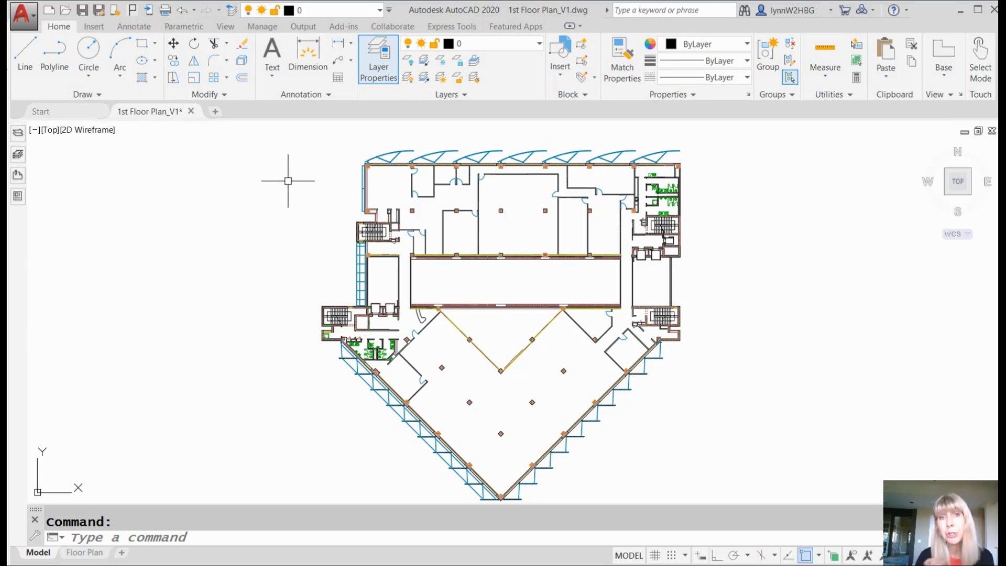
Run DWG Compare of the current 1st Floor Plan_V1 against 1st Floor Plan_V2
left_click(374, 31)
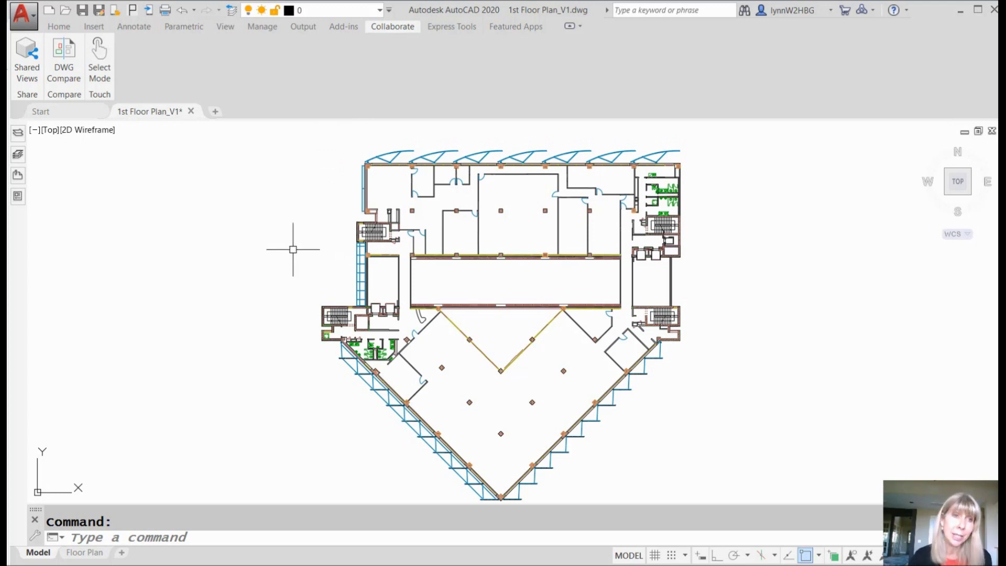
left_click(62, 69)
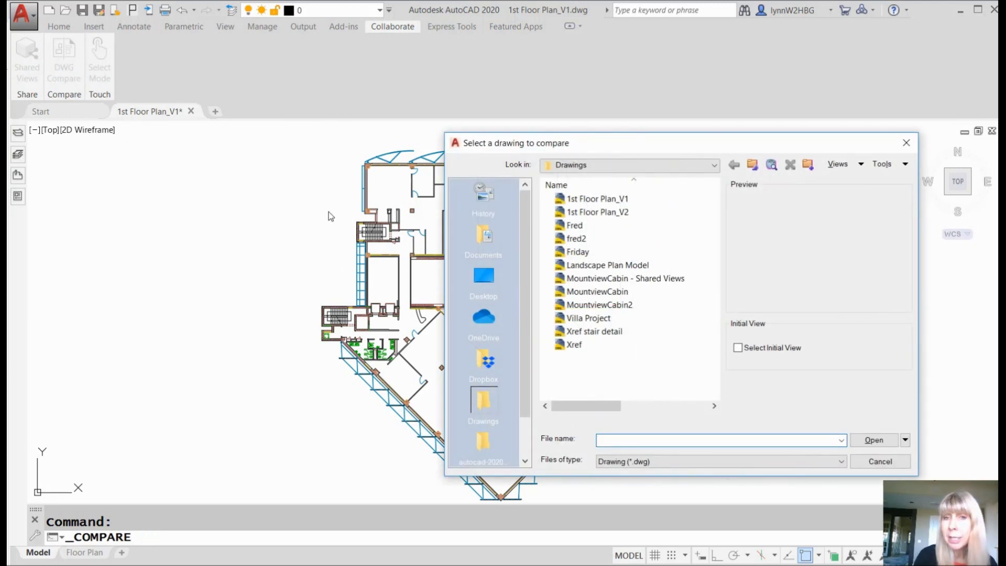
left_click(587, 212)
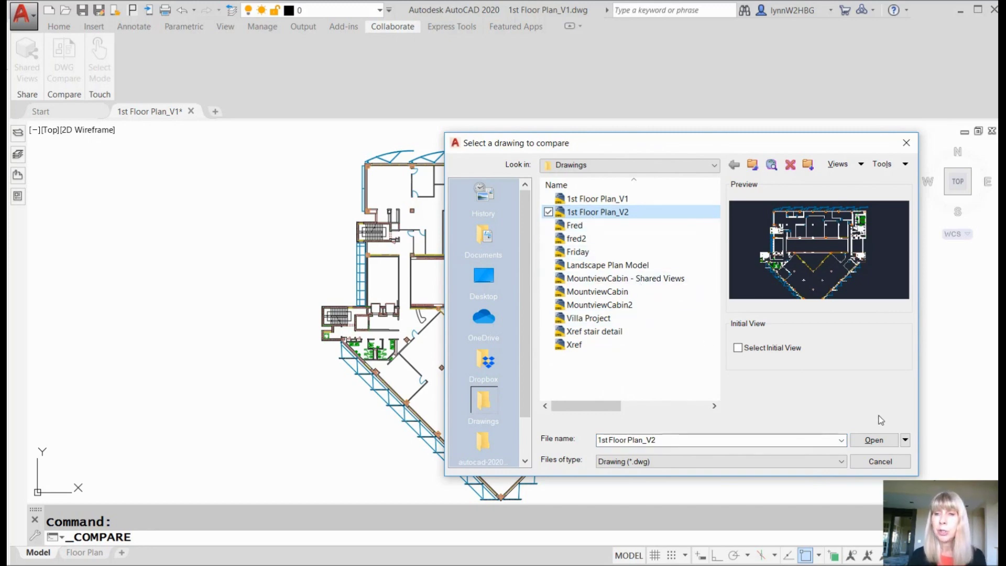
left_click(875, 441)
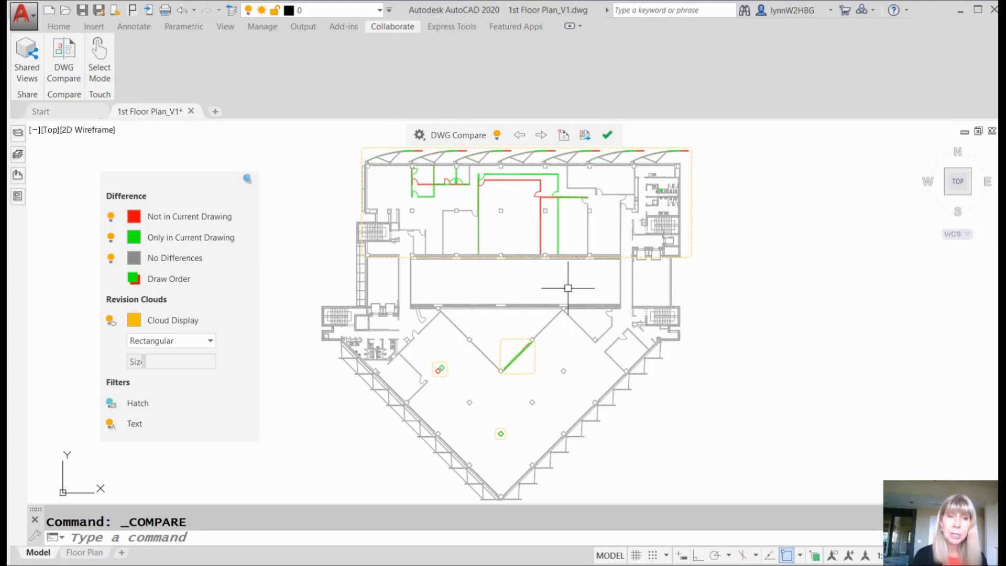
Hide the geometry common to both drawings (COMPARESHOWCOMMON off) in the compare result
mouse_move(148, 227)
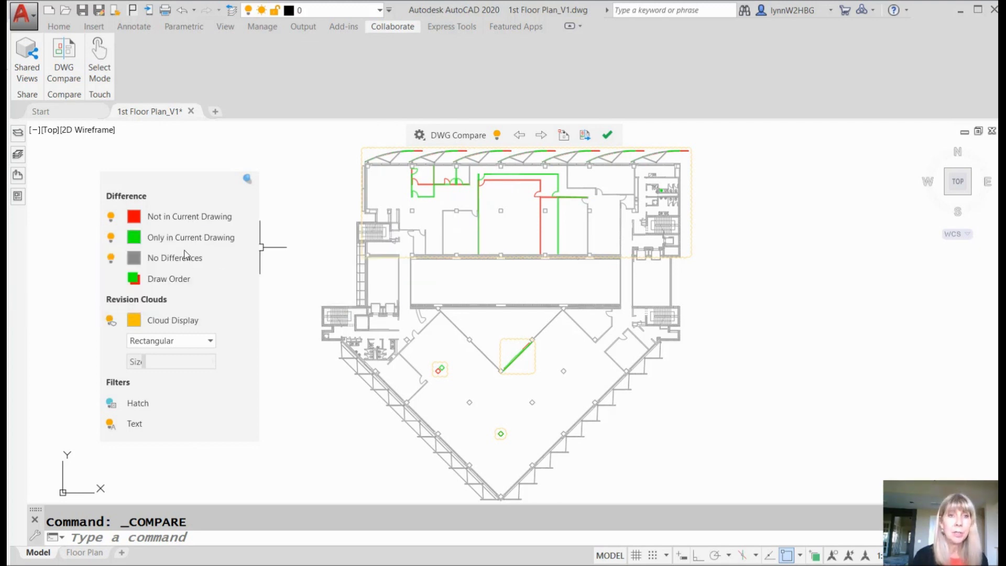
mouse_move(261, 246)
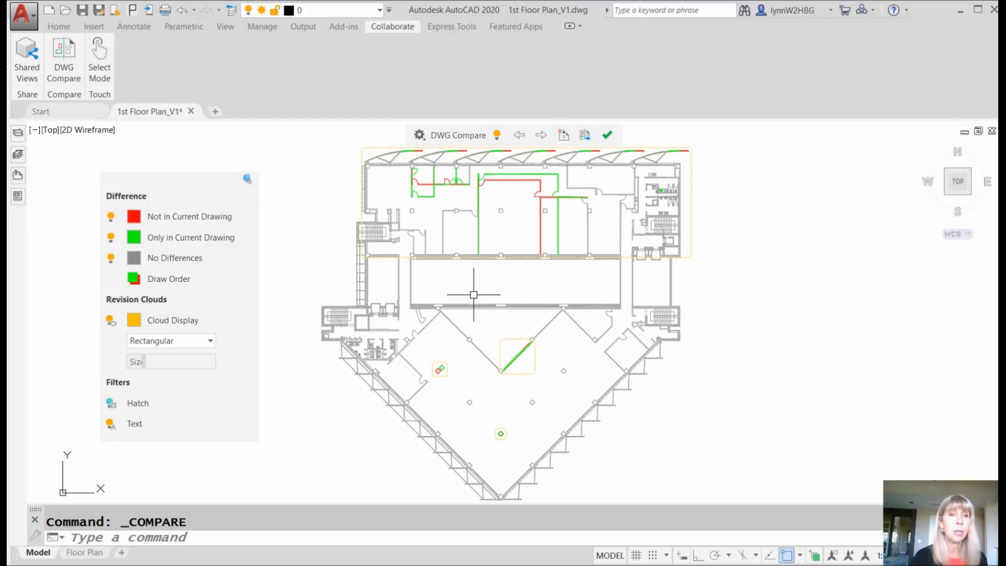
left_click(111, 260)
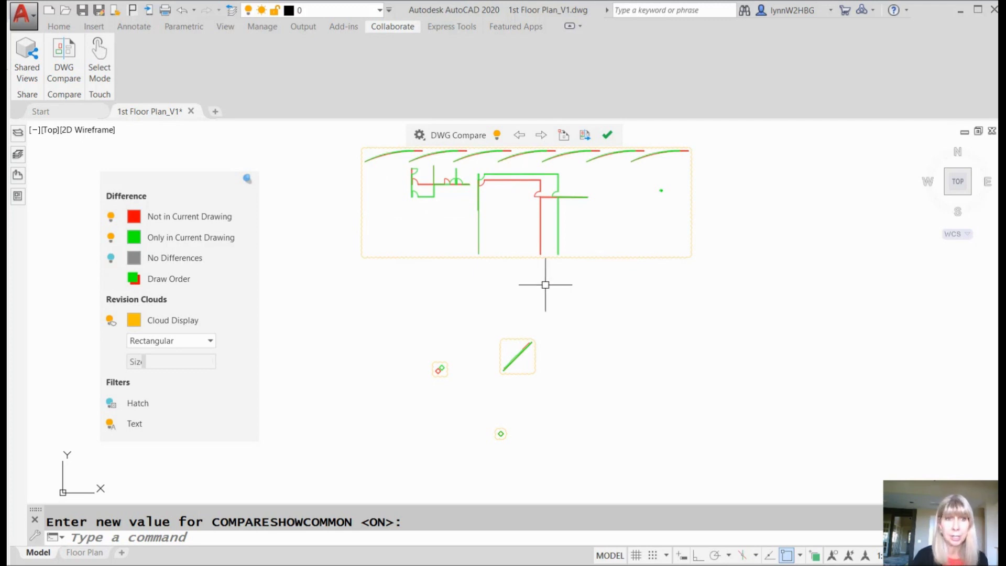
left_click(111, 238)
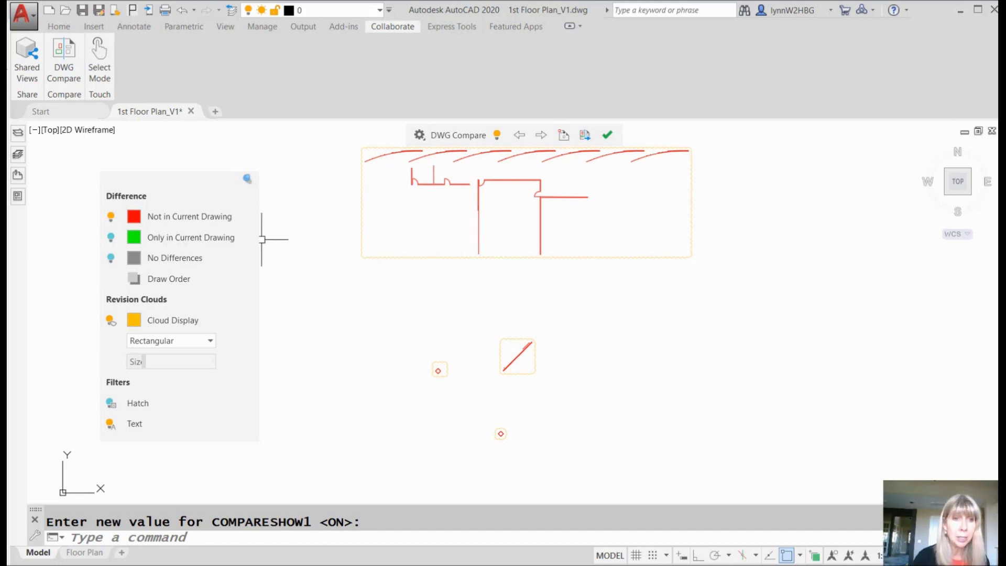
left_click(110, 238)
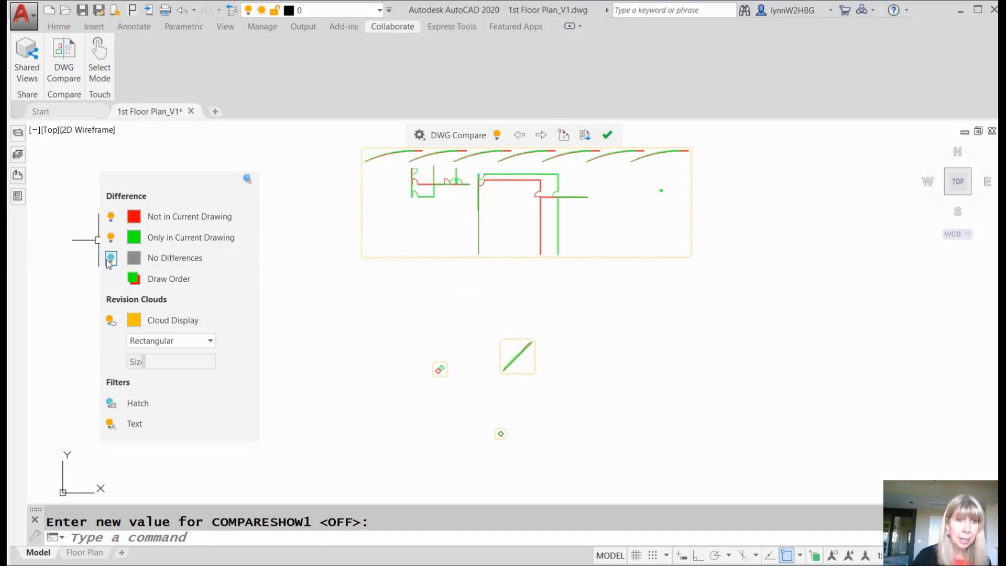
left_click(110, 257)
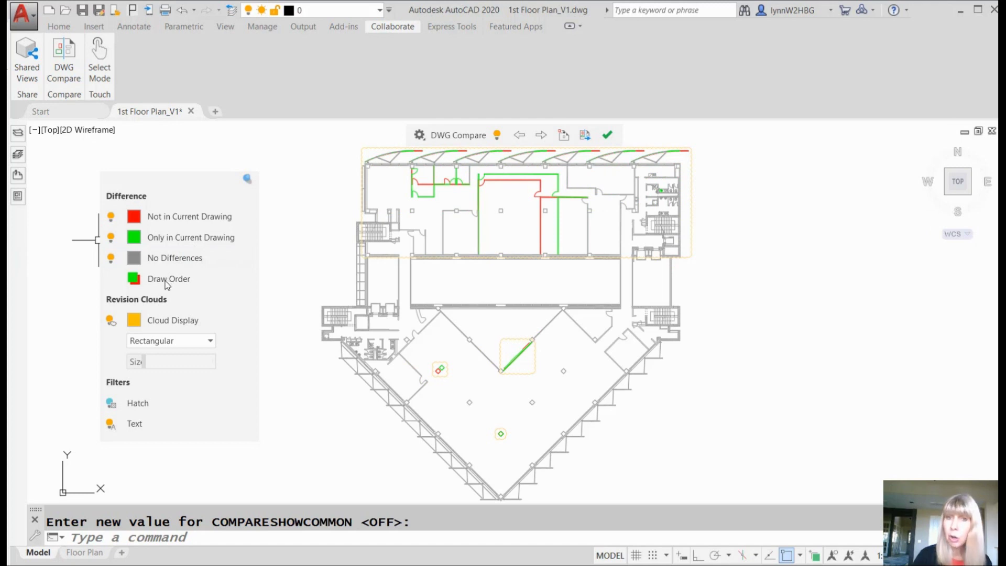
left_click(134, 279)
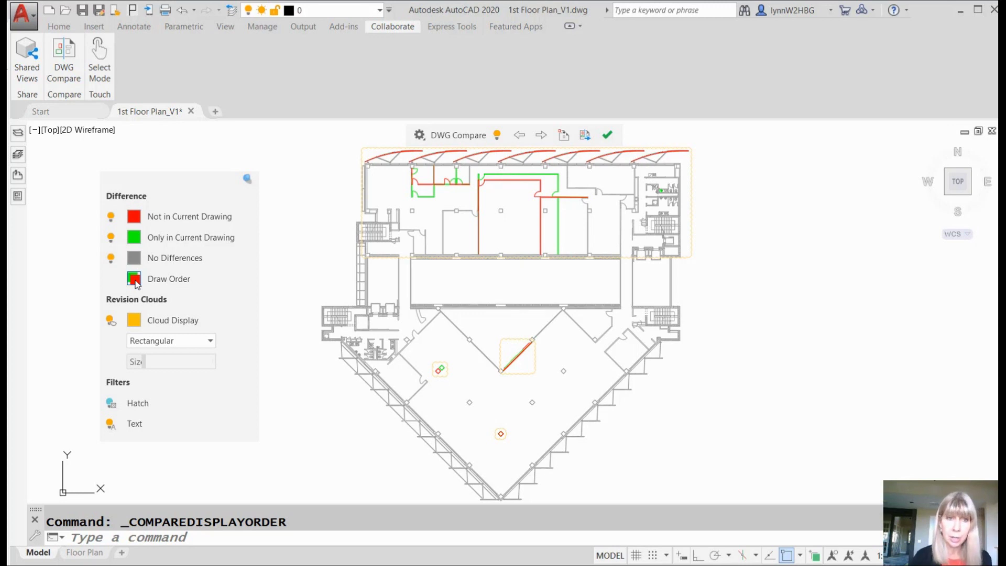
left_click(134, 279)
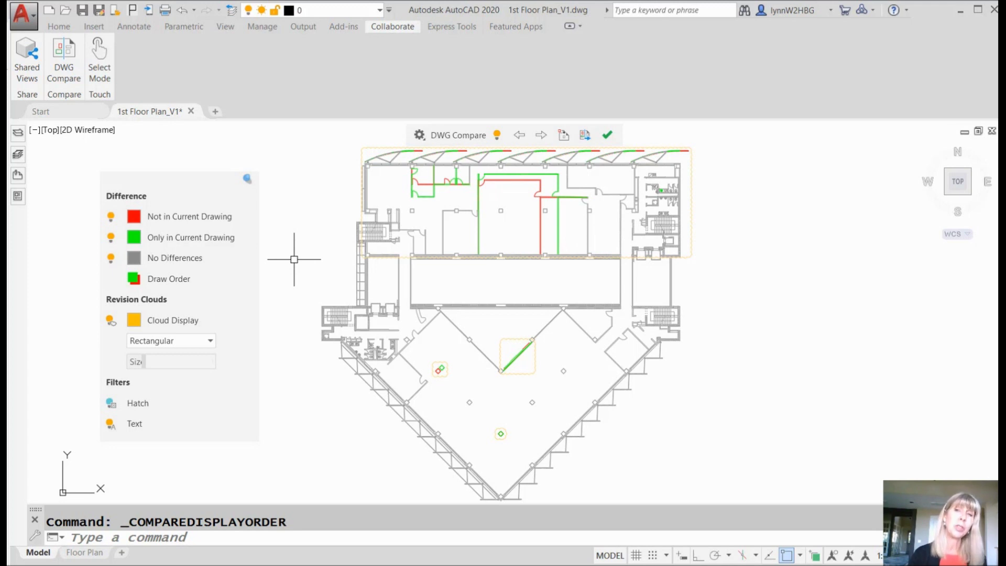
Change the revision cloud colour to magenta (249,6,136) from the True Color tab
left_click(135, 321)
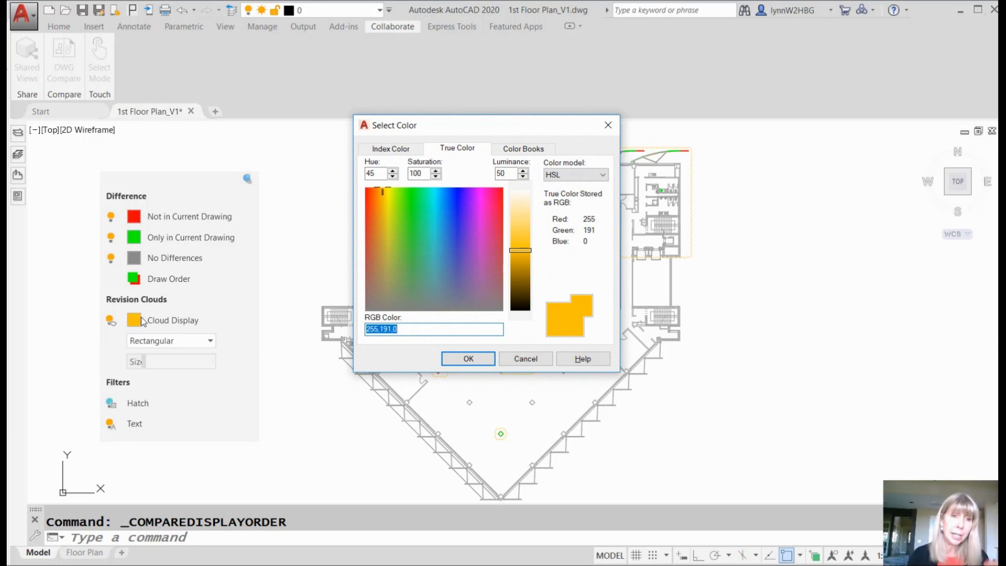
left_click(491, 193)
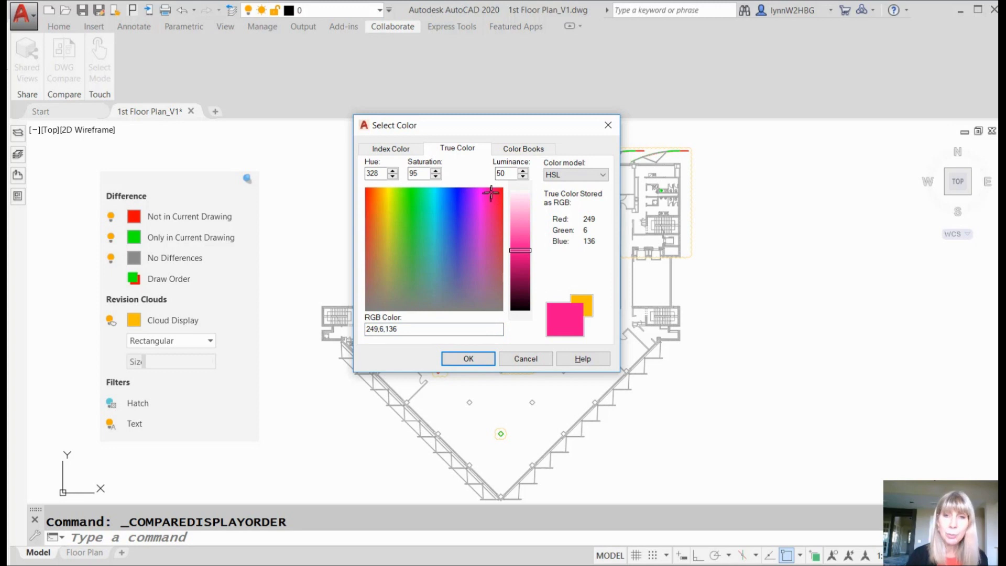
left_click(485, 360)
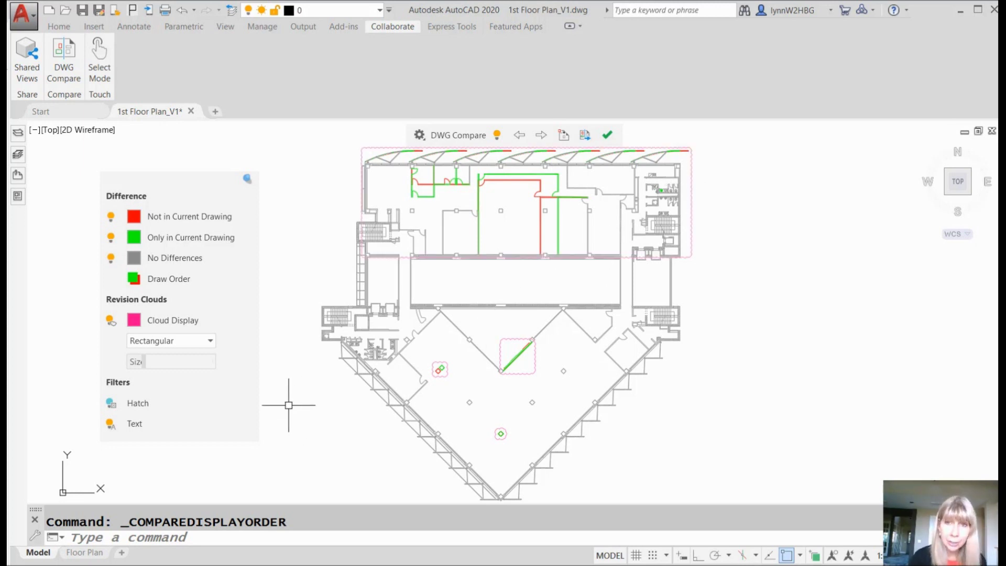
left_click(210, 342)
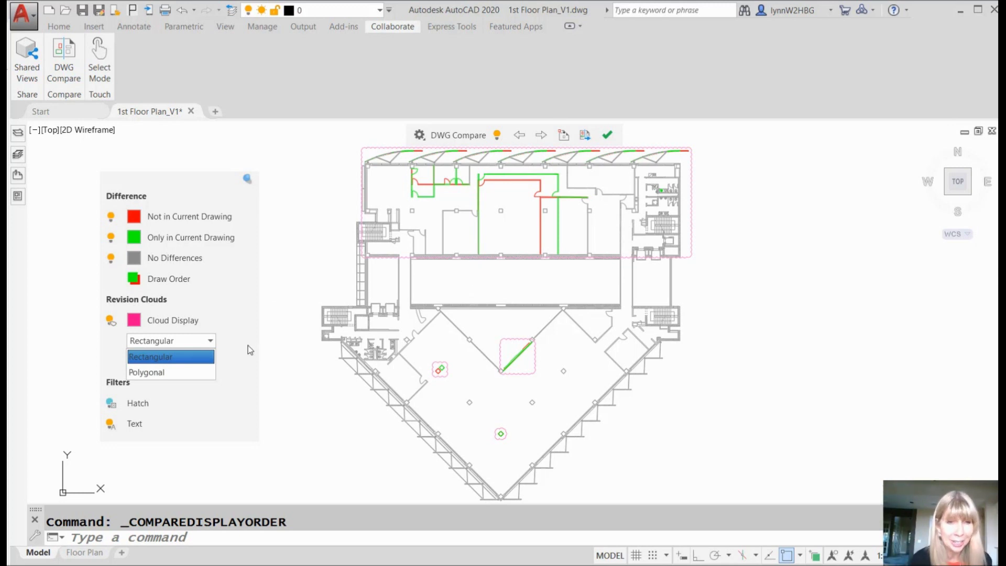
Make revision clouds polygonal at size 25, toggling the Hatch filter on and back off
left_click(202, 372)
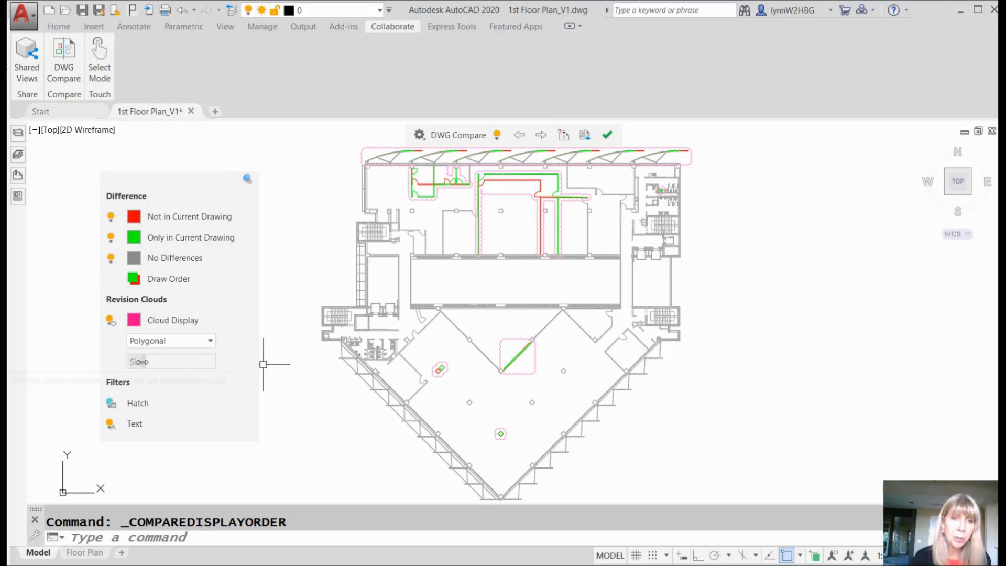
mouse_move(141, 361)
left_mouse_down()
mouse_move(213, 361)
mouse_move(137, 364)
left_mouse_up()
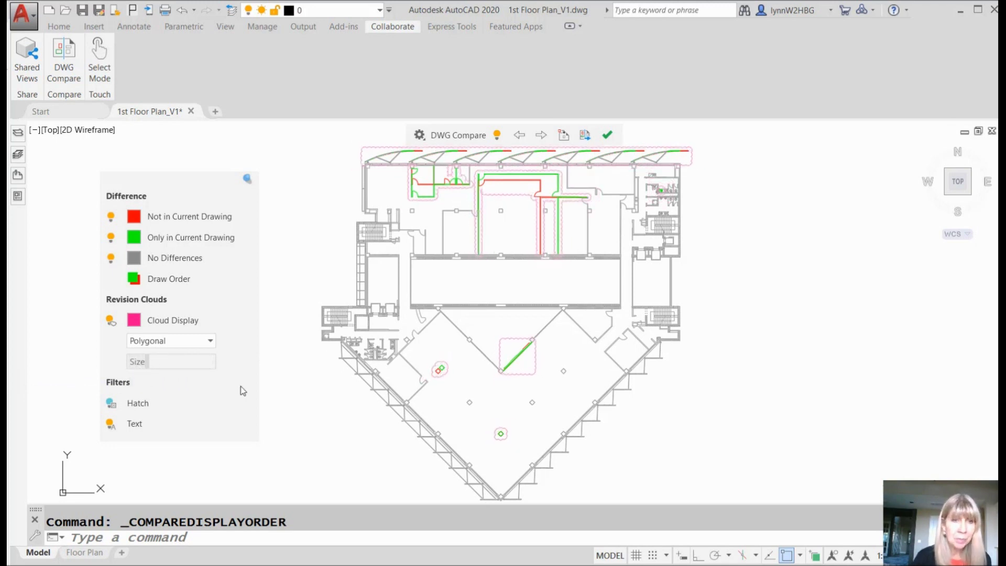
left_click(111, 405)
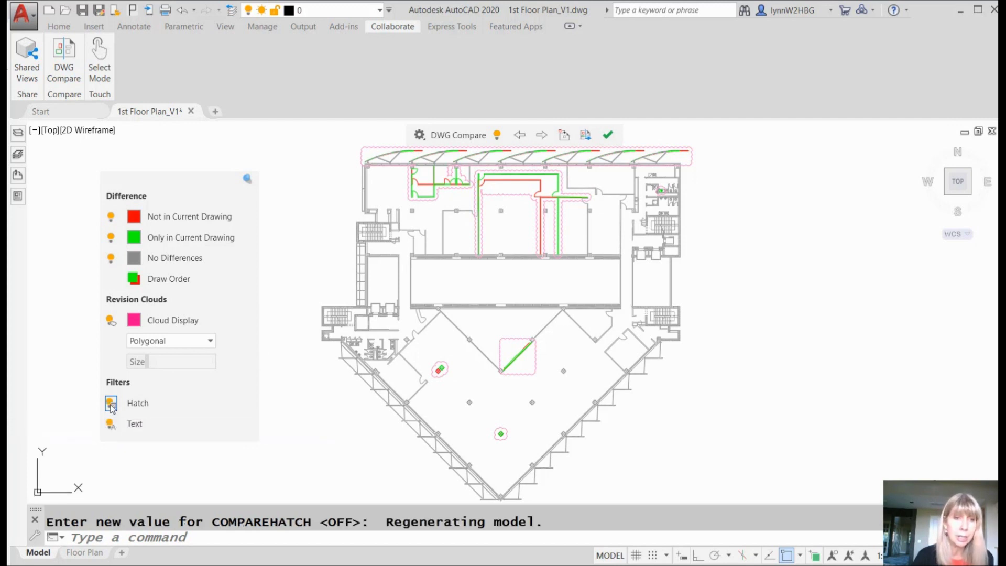
left_click(111, 405)
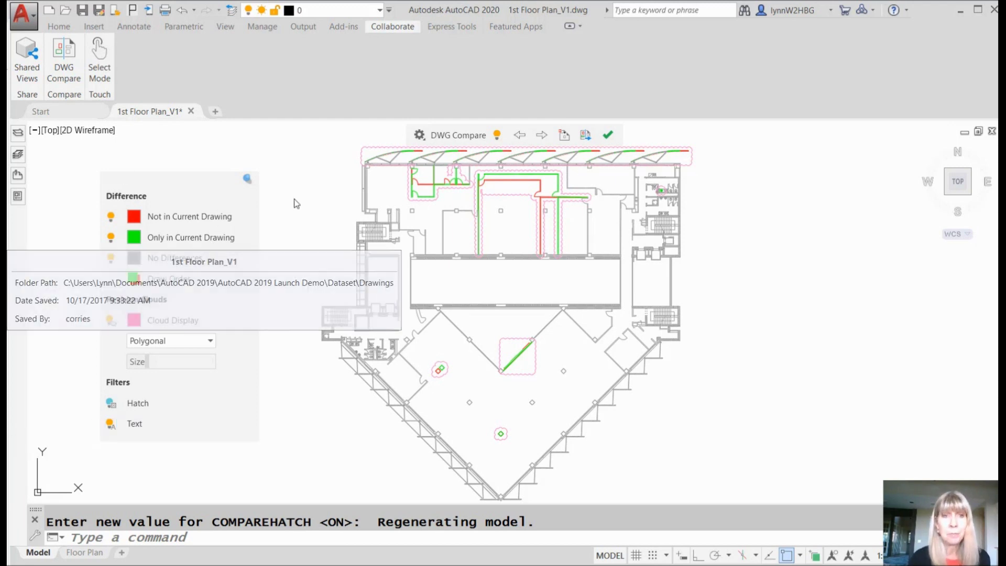
Unpin the DWG Compare settings panel so it closes, then reopen it from the Settings gear
left_click(247, 179)
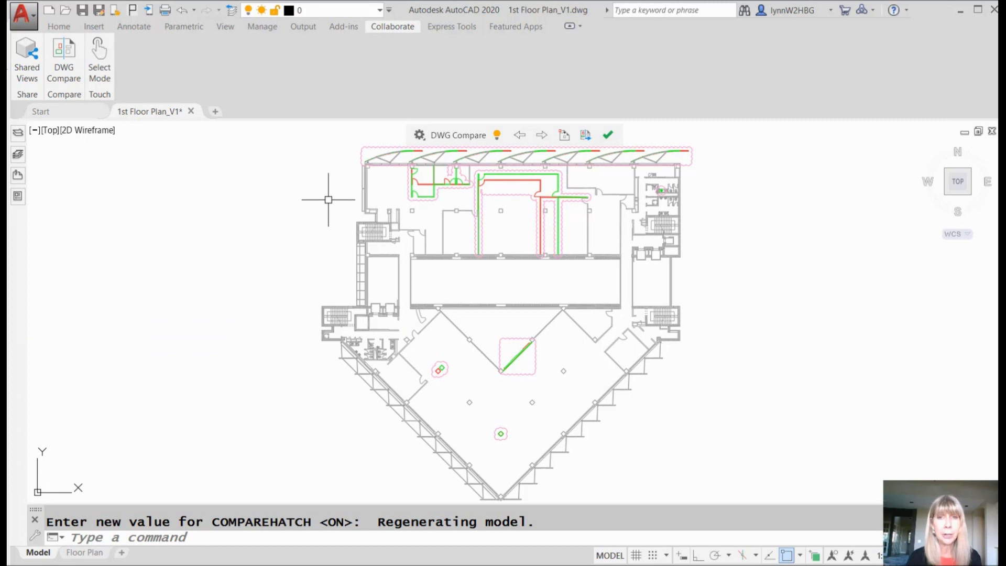
left_click(420, 137)
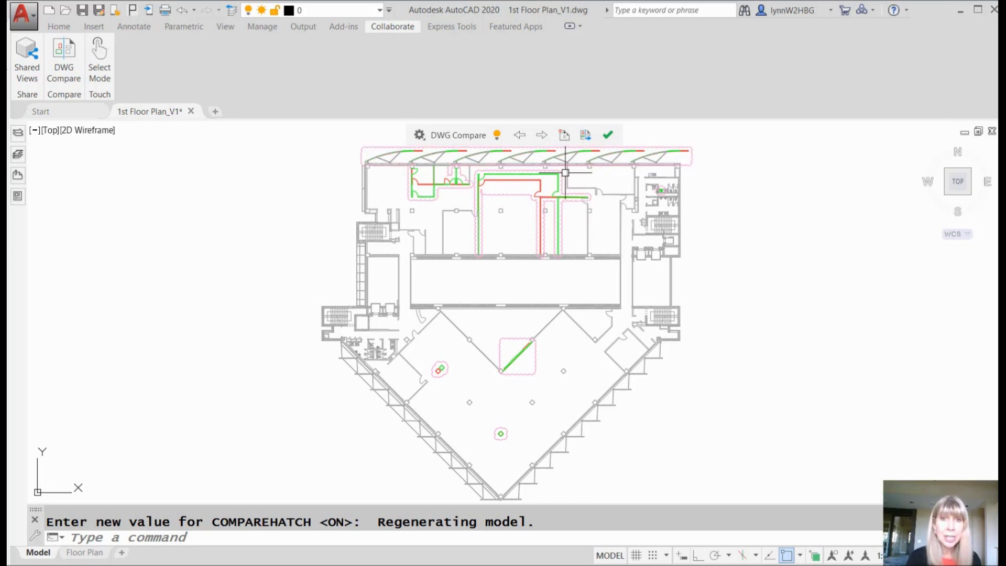
left_click(496, 137)
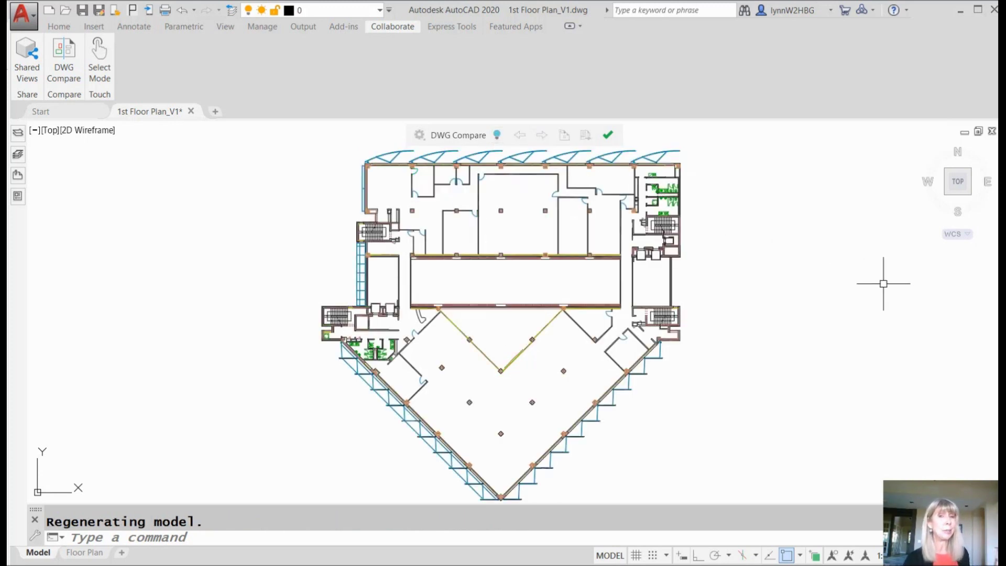
left_click(500, 136)
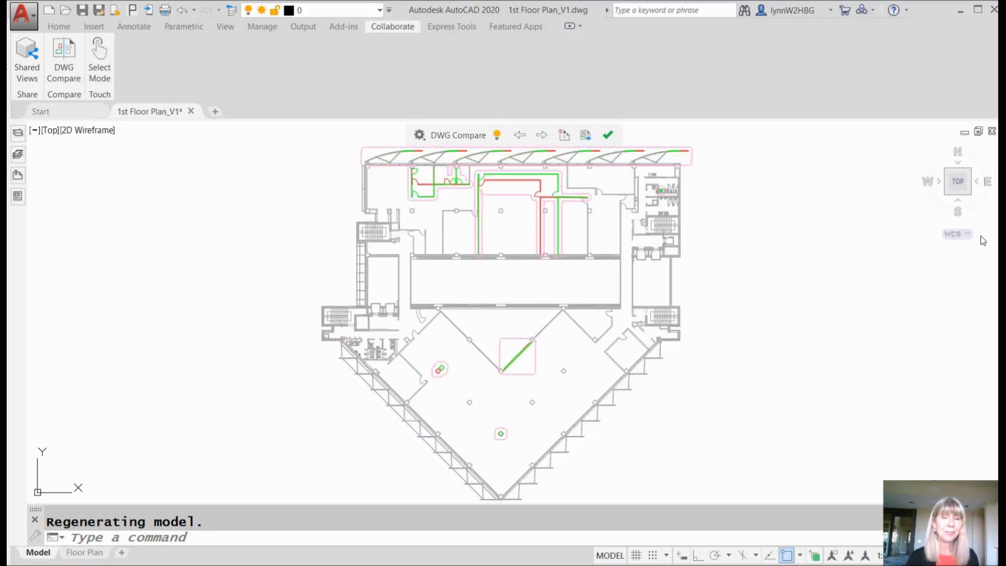
Step through the change sets, past the sink vanity and diagonal wall, to the two squares
left_click(544, 139)
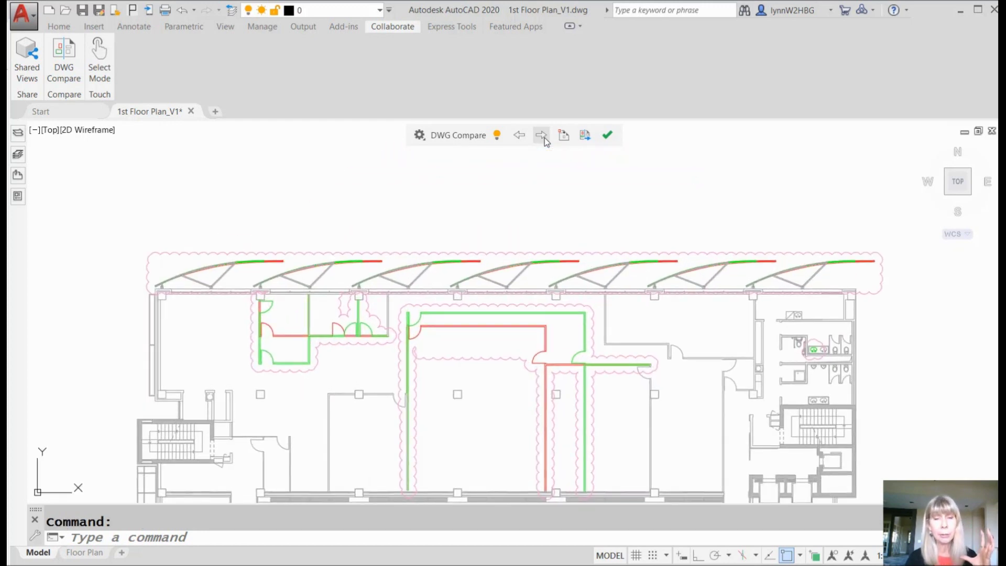
left_click(542, 135)
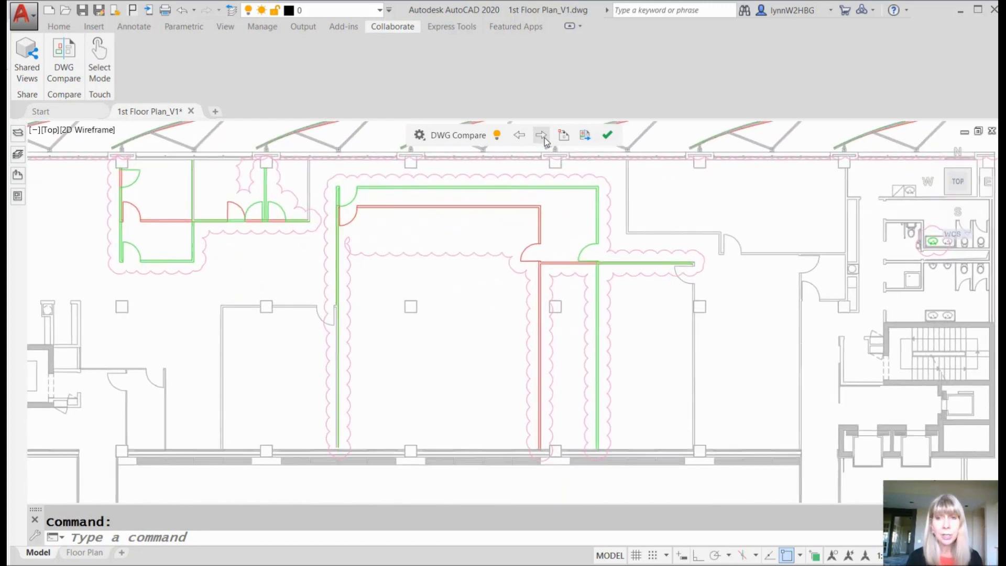
left_click(543, 137)
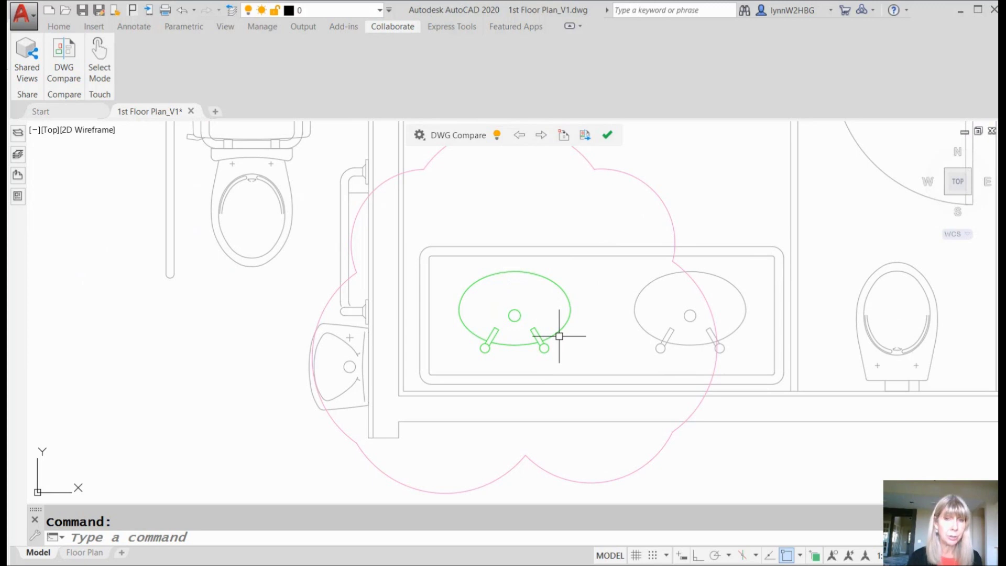
left_click(543, 137)
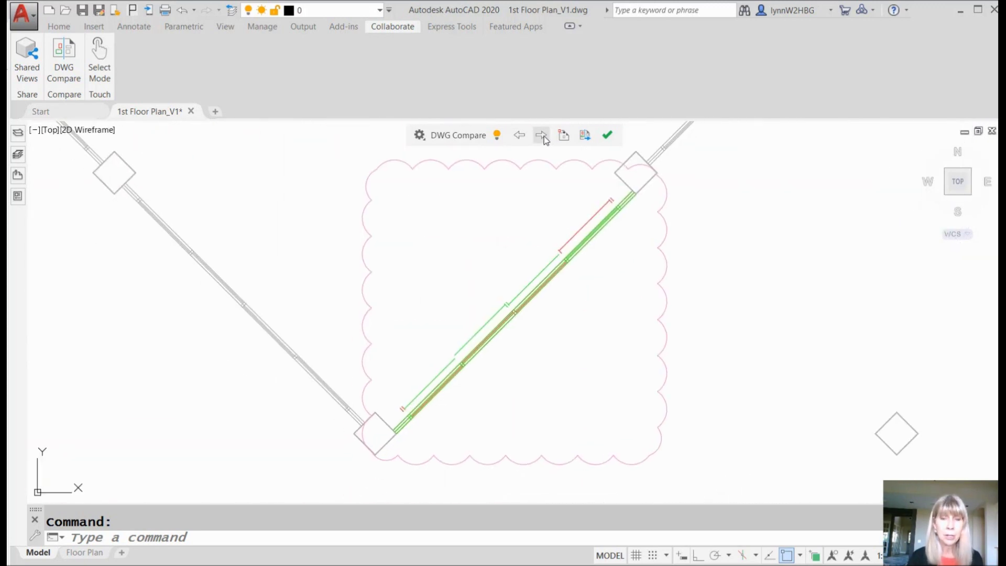
left_click(543, 137)
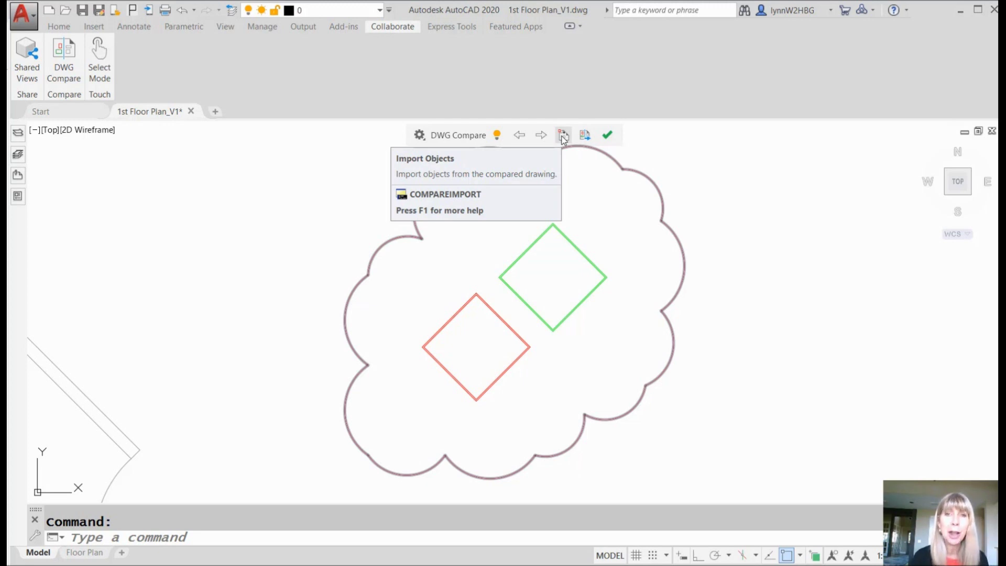
Import the red square from the compared drawing into 1st Floor Plan_V1 with COMPAREIMPORT
left_click(562, 136)
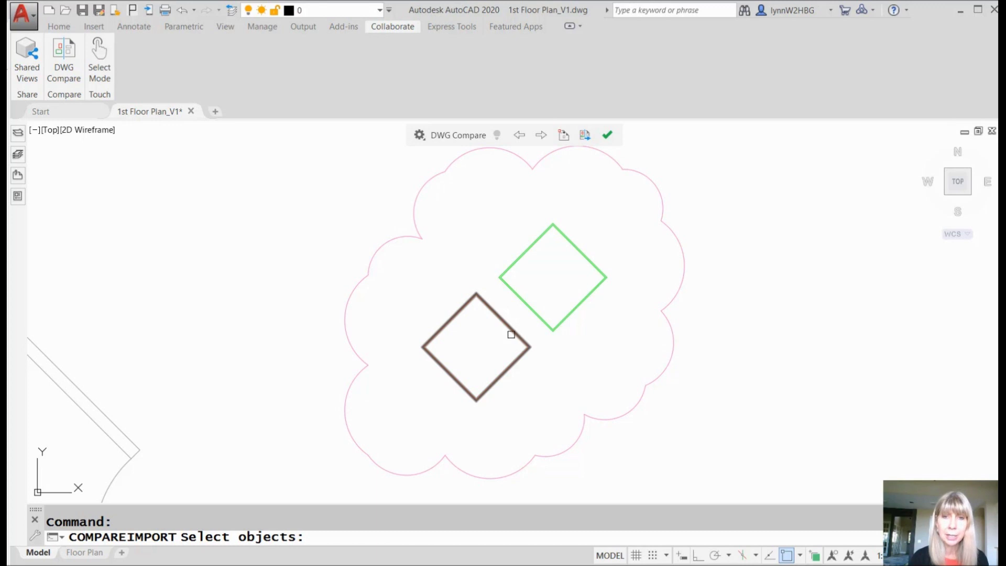
left_click(515, 332)
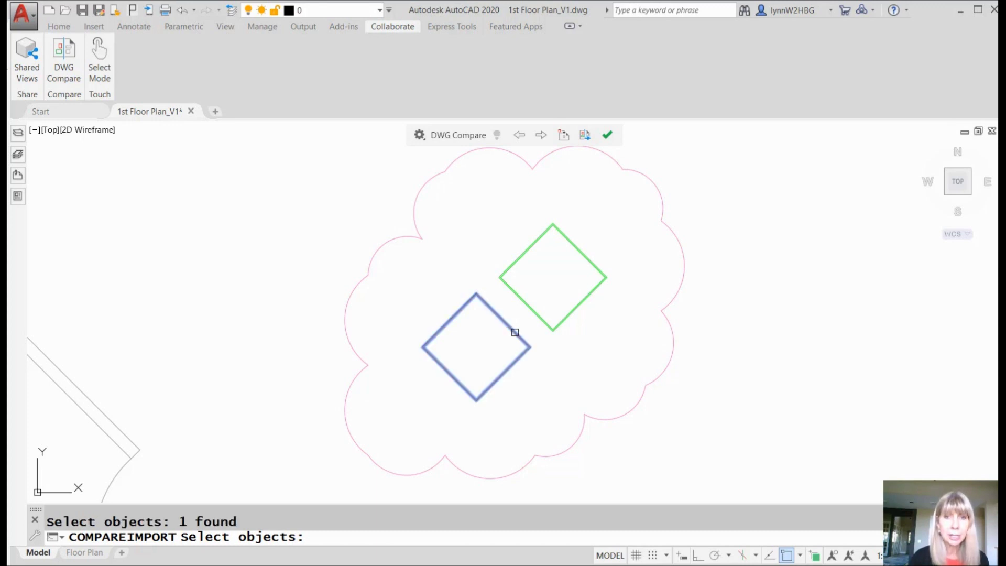
key("Return")
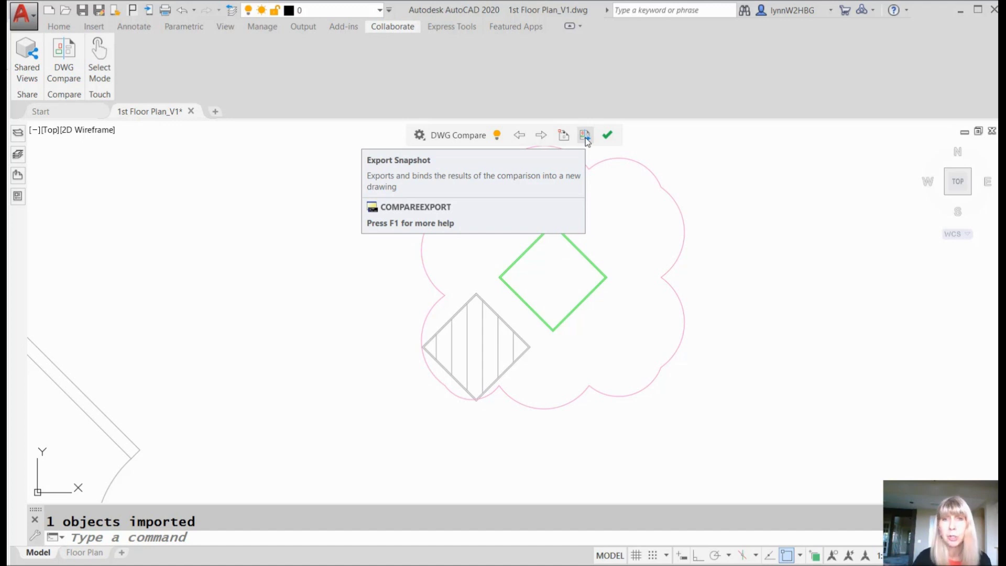
Export a comparison snapshot saved as Compare_1st Floor Plan_V1 vs 1st Floor Plan_V2.dwg
left_click(585, 136)
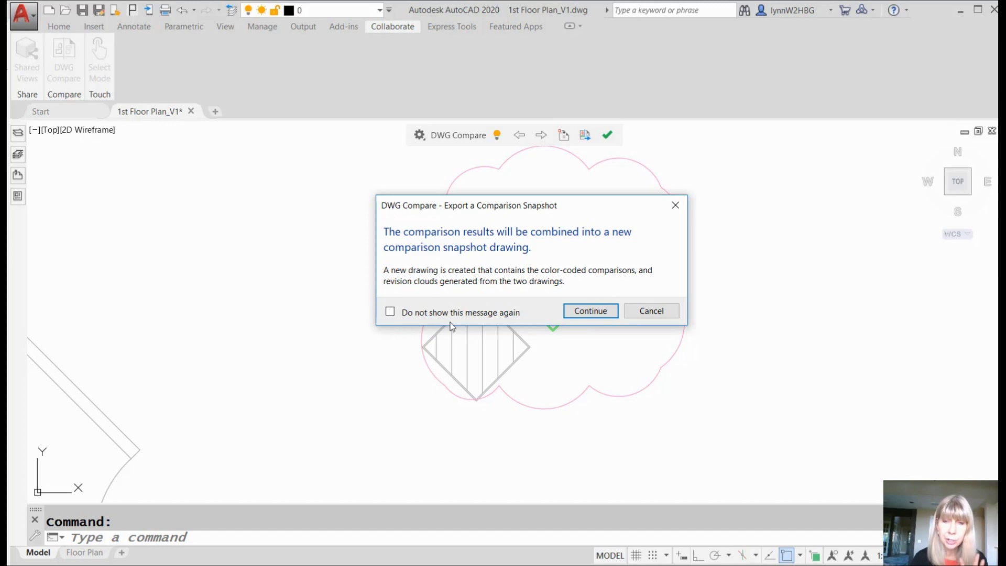
left_click(583, 313)
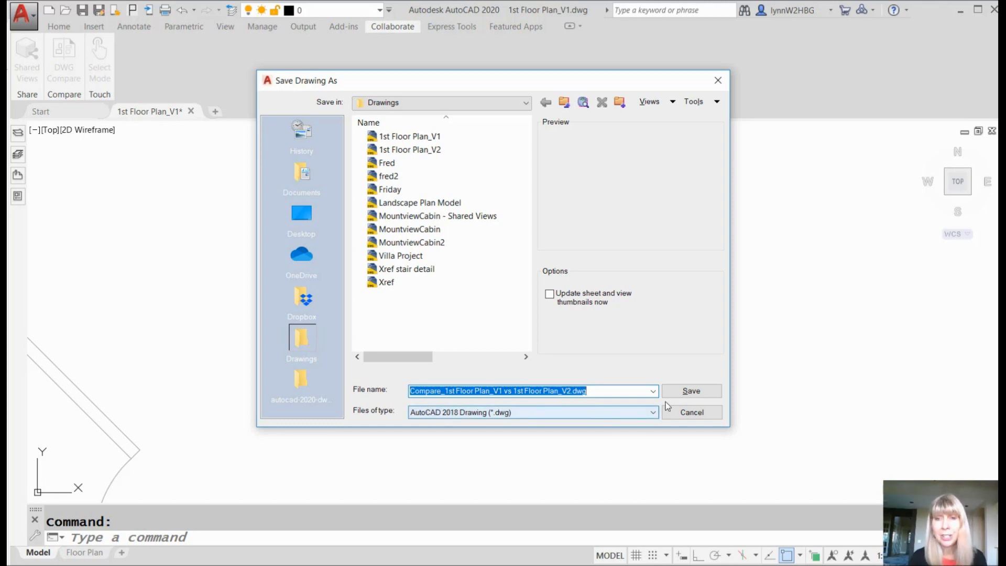
left_click(686, 393)
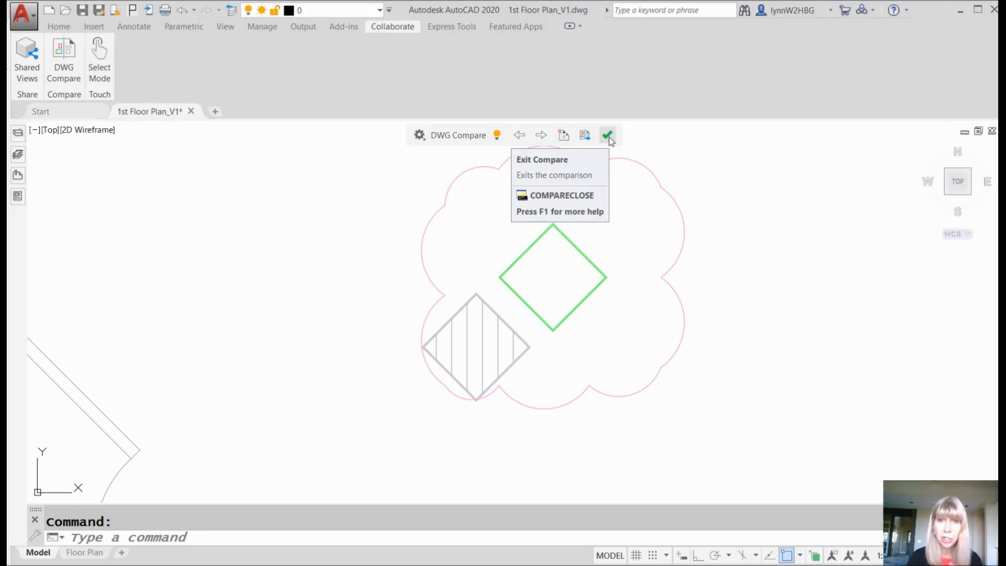
Exit DWG Compare and recentre the full-colour floor plan in the view
left_click(608, 136)
scroll(637, 218, "down", 2)
scroll(637, 218, "down", 8)
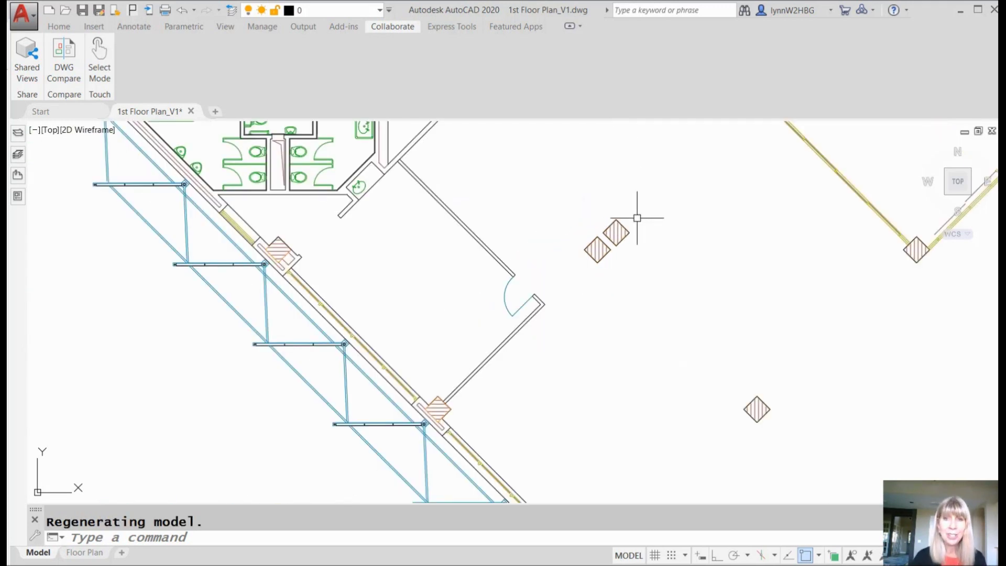
scroll(638, 215, "up", 2)
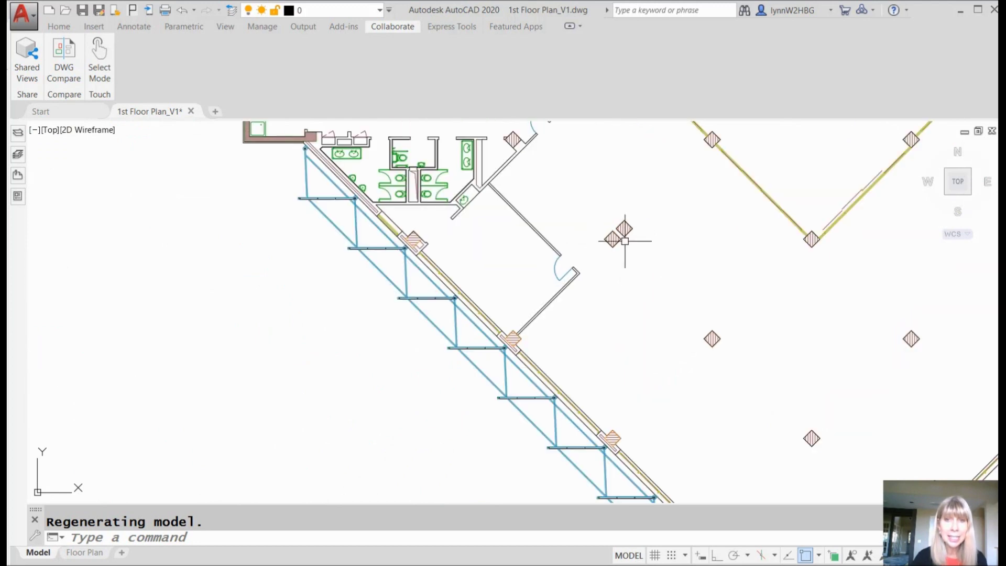
scroll(668, 245, "down", 6)
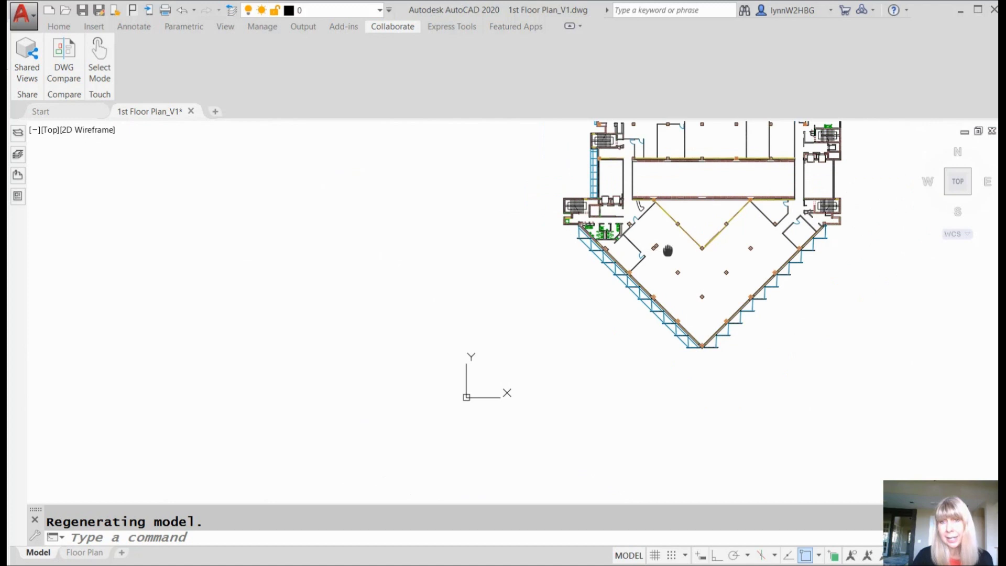
middle_click_drag(668, 249, 487, 312)
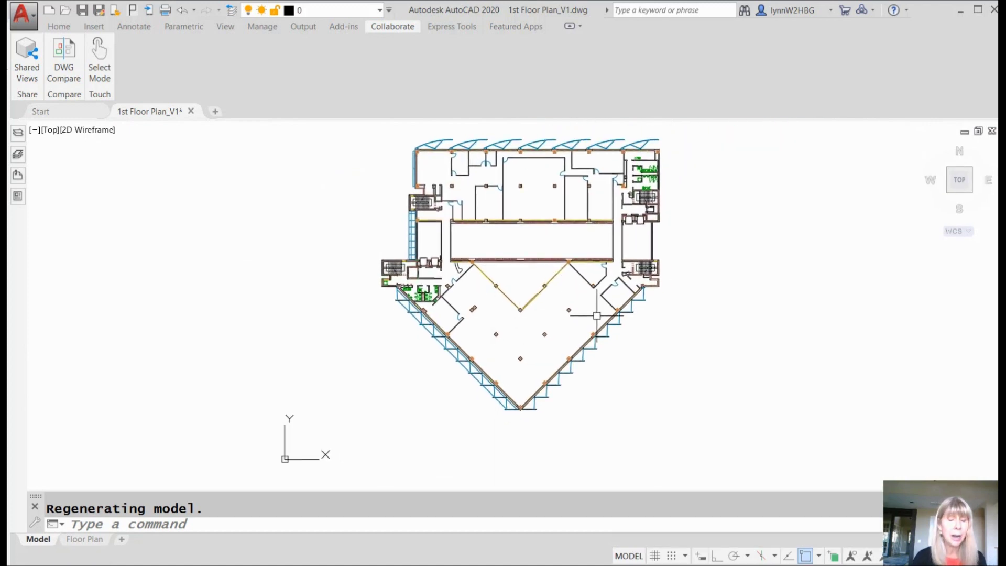